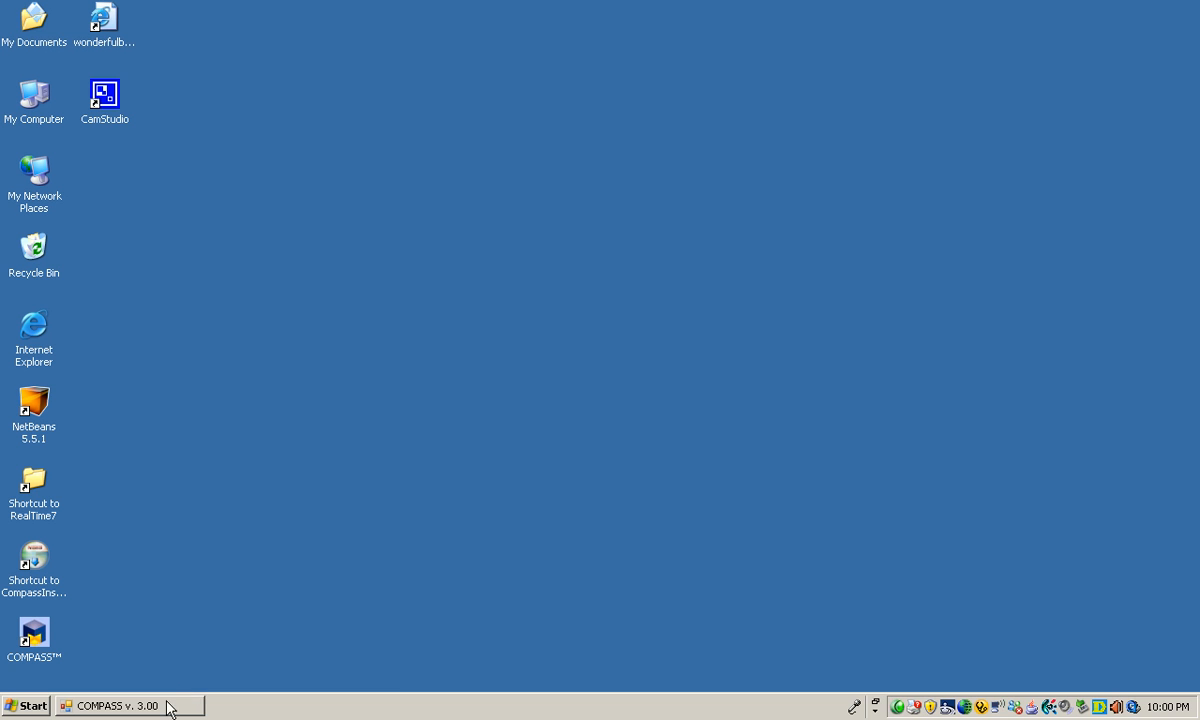
Restore the minimised RealTime7 point-of-sale window from the taskbar.
left_click(166, 708)
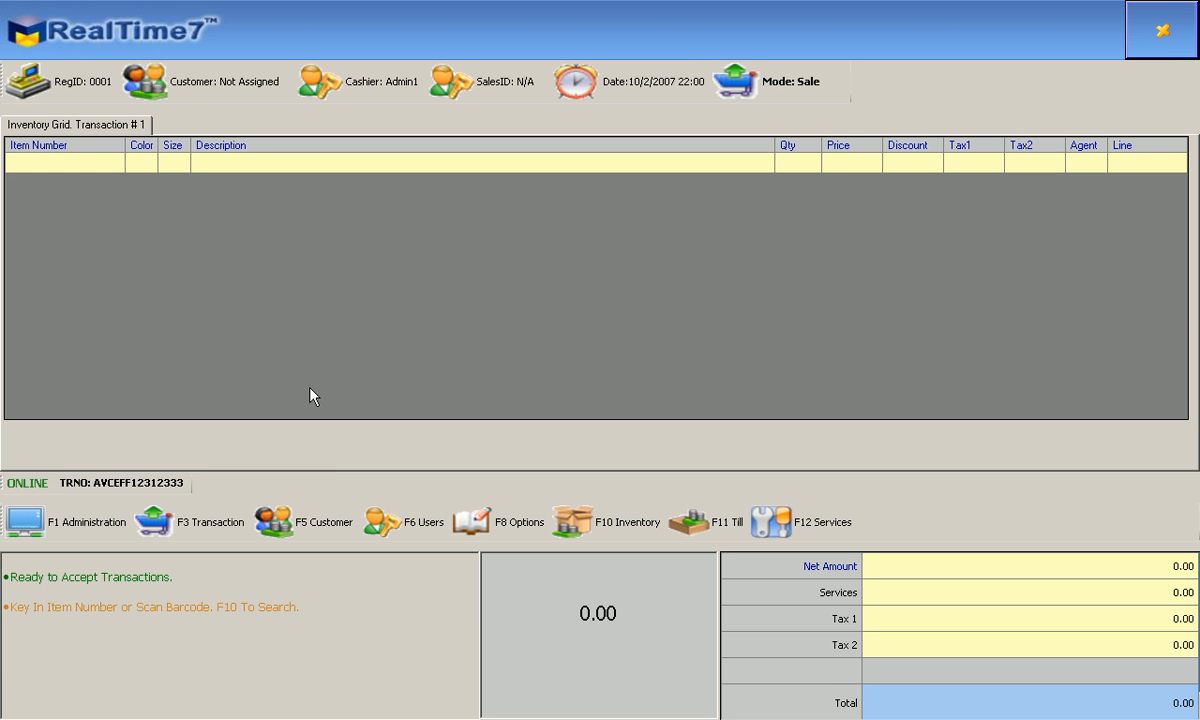
Switch transaction #1 to a New Layaway Sale so the customer lookup appears.
left_click(218, 526)
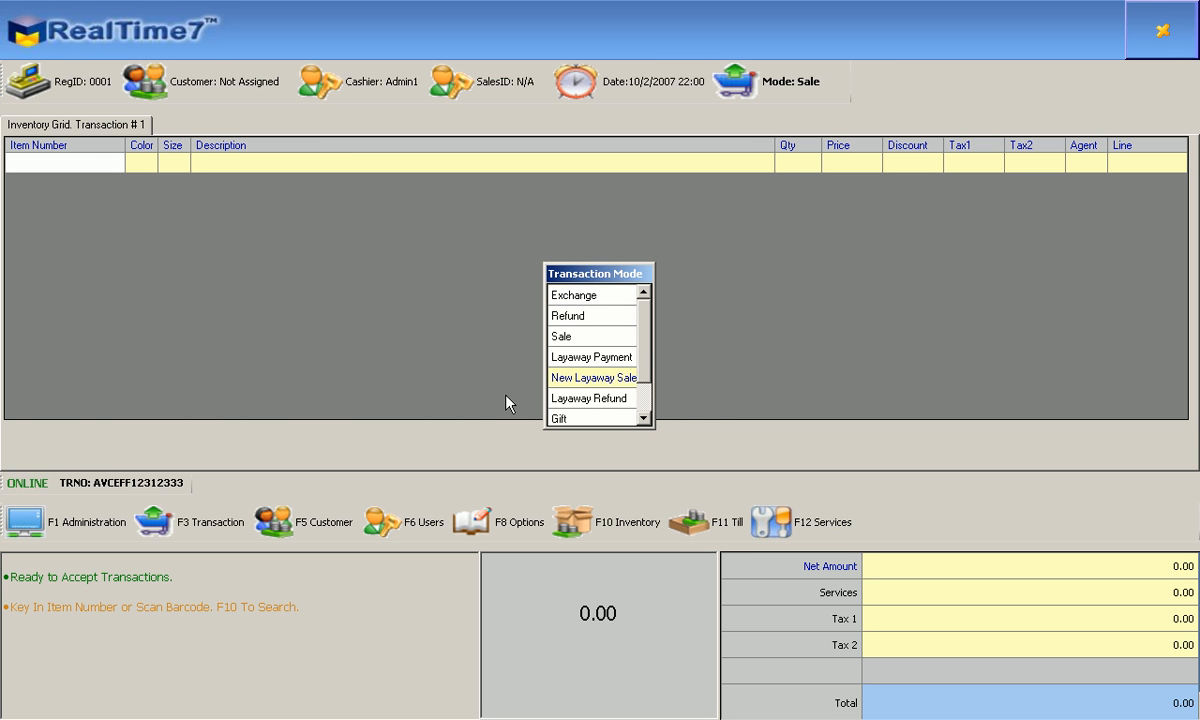
key("Return")
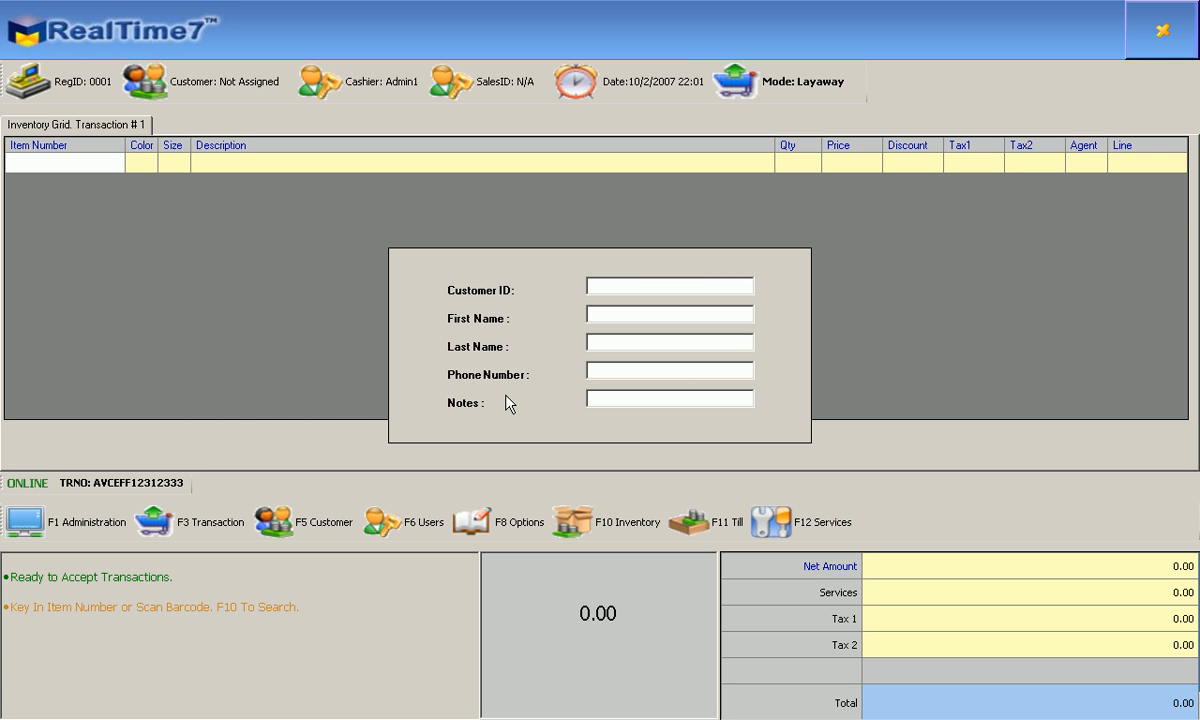
List and browse the existing customers, then start a blank new customer record with F6.
key("Return")
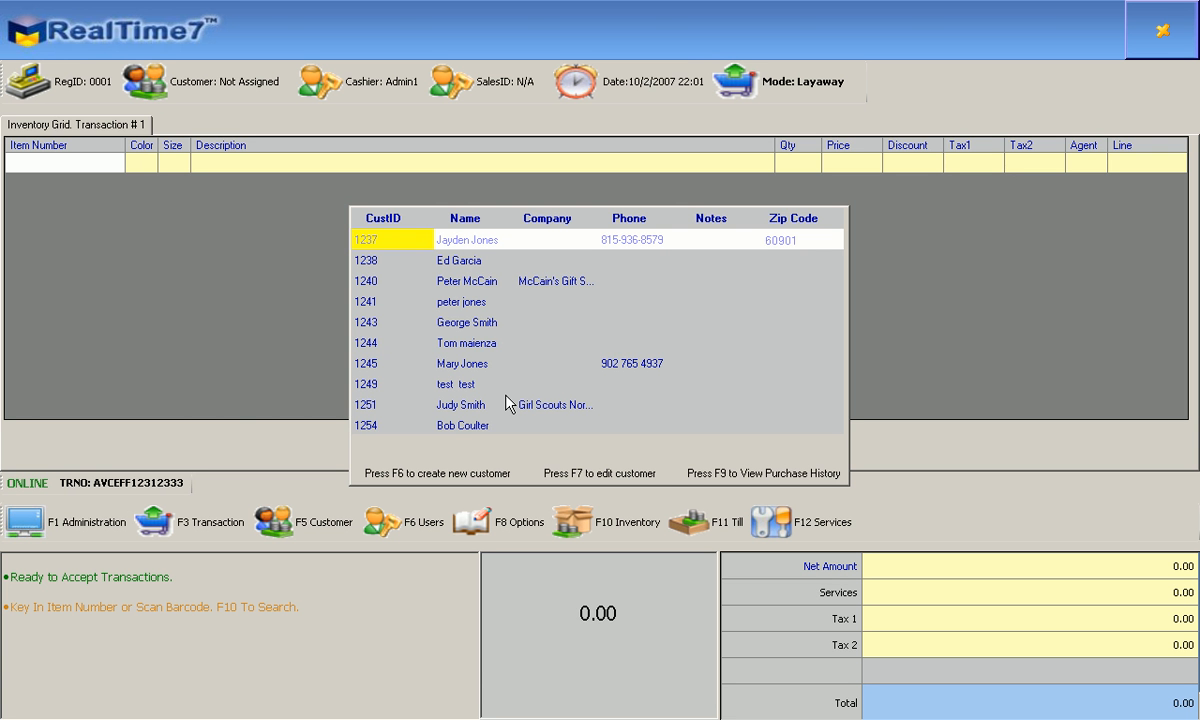
key("Down")
key("Down")
key("Down")
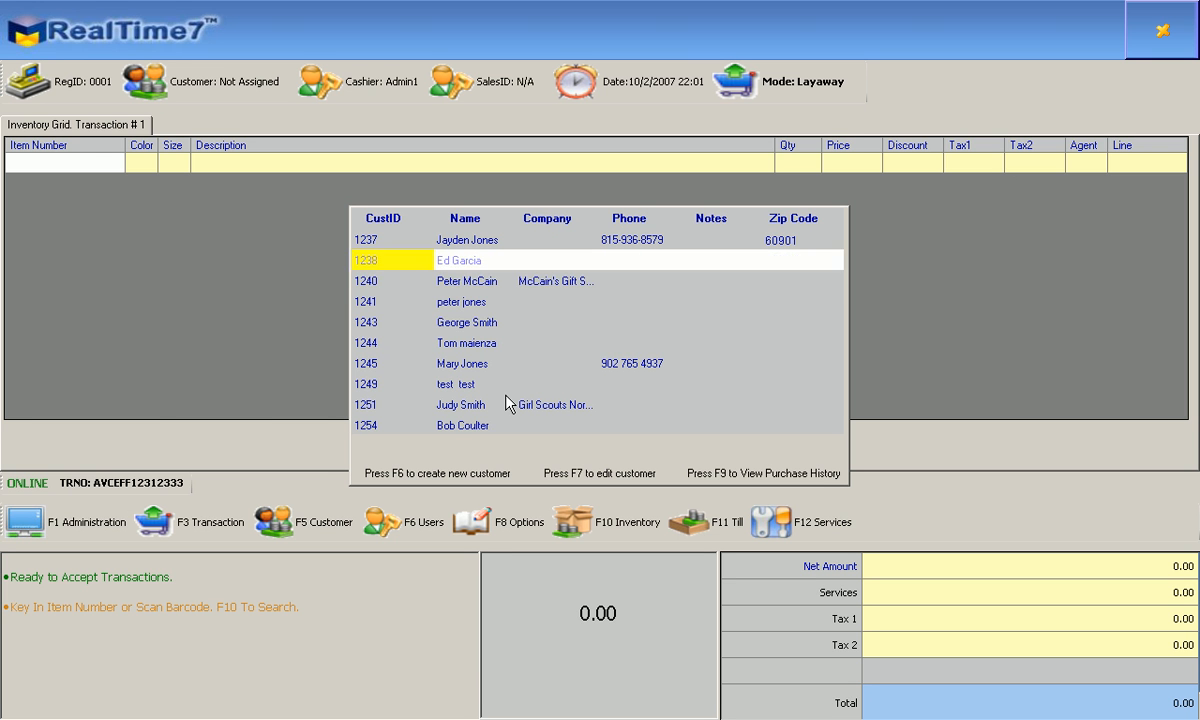
key("Down")
key("Down")
key("Down")
key("Down")
key("Down")
key("Down")
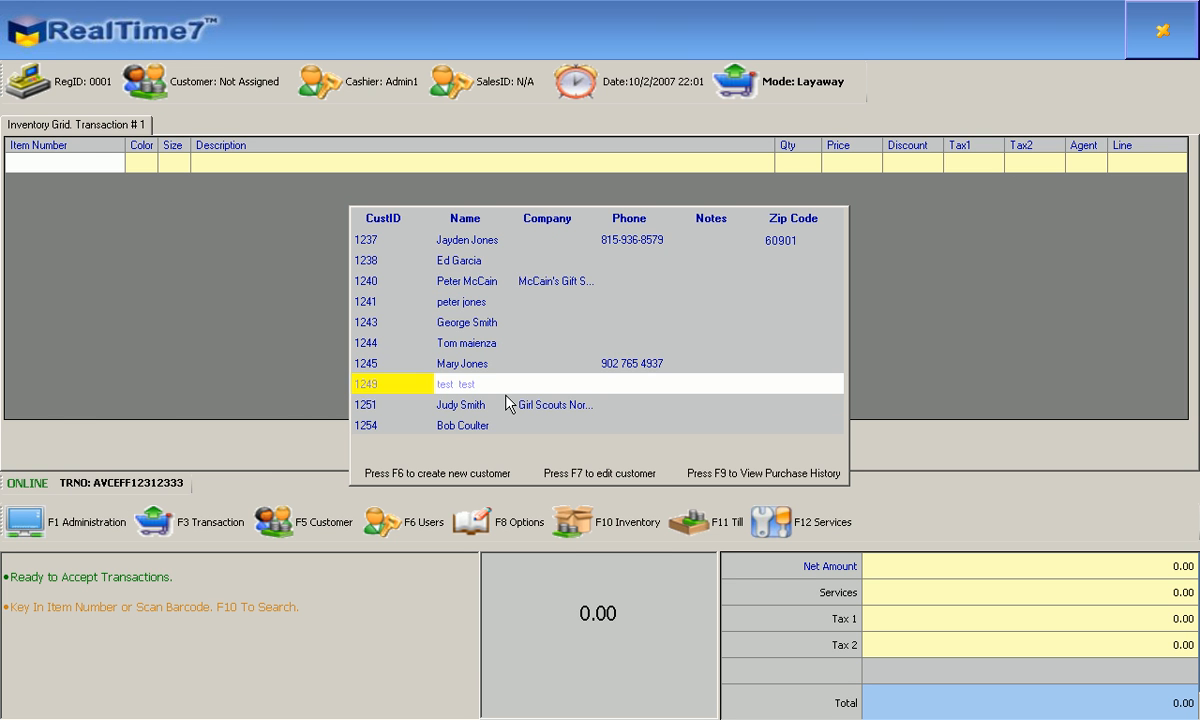
key("Up")
key("Up")
key("Up")
key("Up")
key("Up")
key("Up")
key("Up")
key("Up")
key("Up")
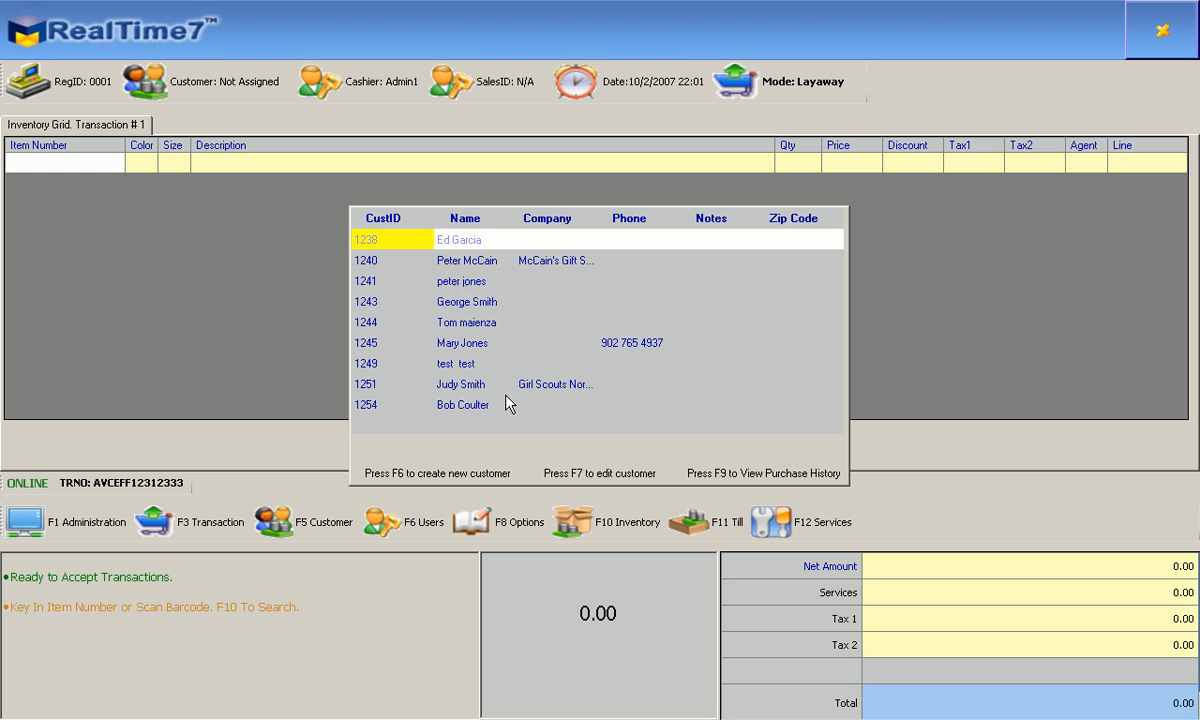
key("Down")
key("Down")
key("Down")
key("Down")
key("Down")
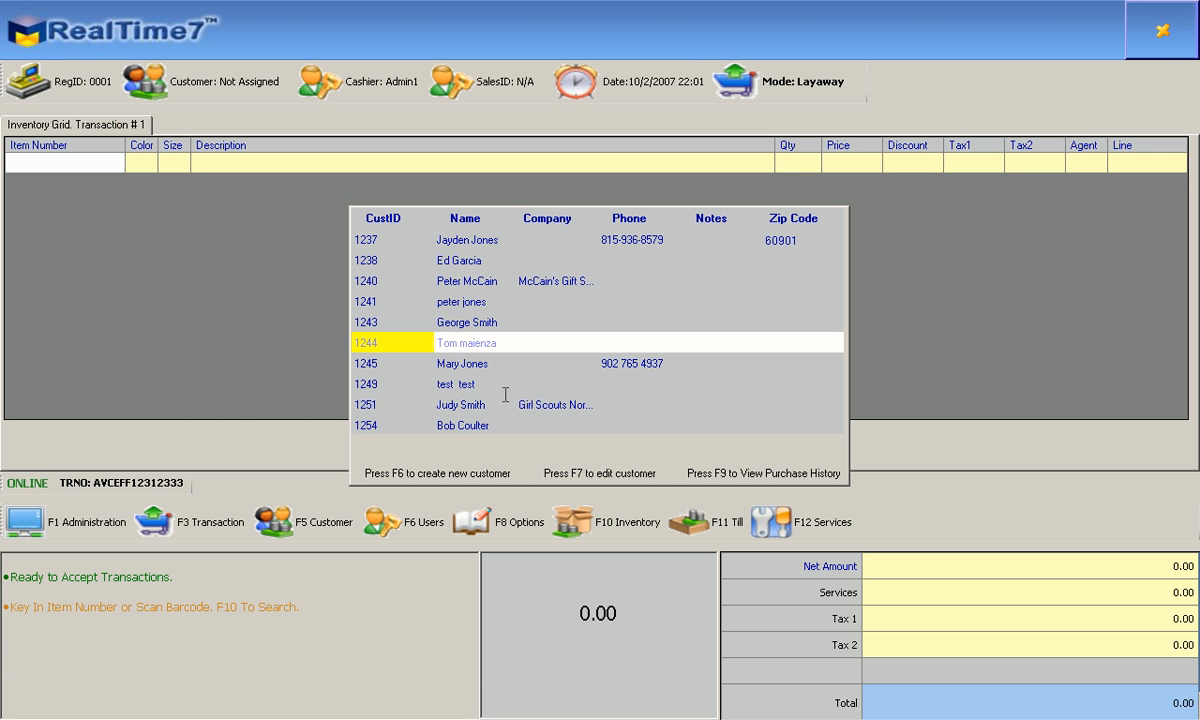
key("F6")
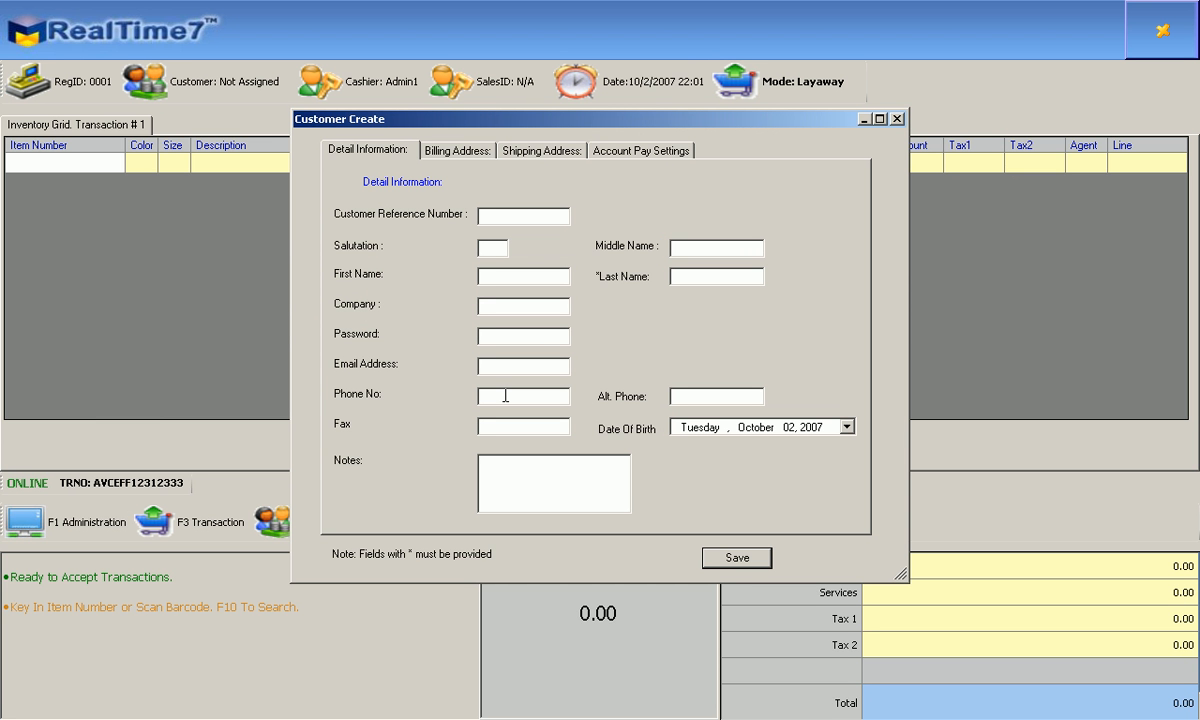
Enter the new customer's first and last names and display the billing address fields.
left_click(527, 276)
type("Jerry")
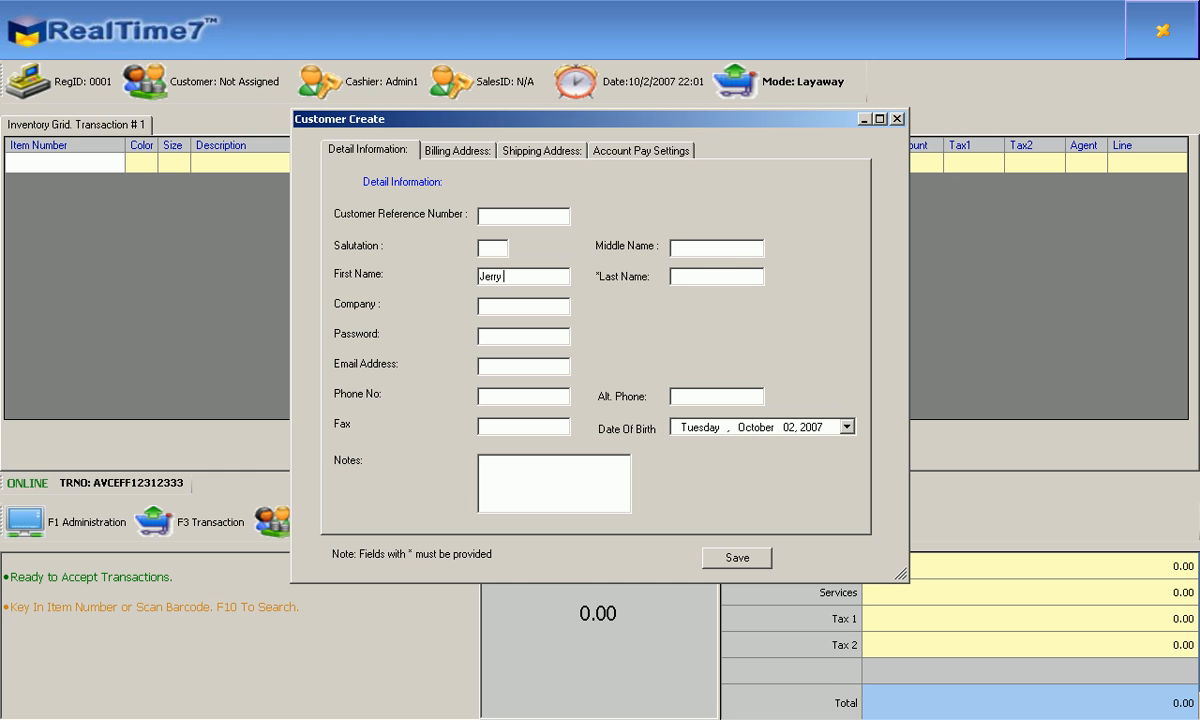
type(" Michael")
key("Tab")
type("Smith")
left_click(486, 154)
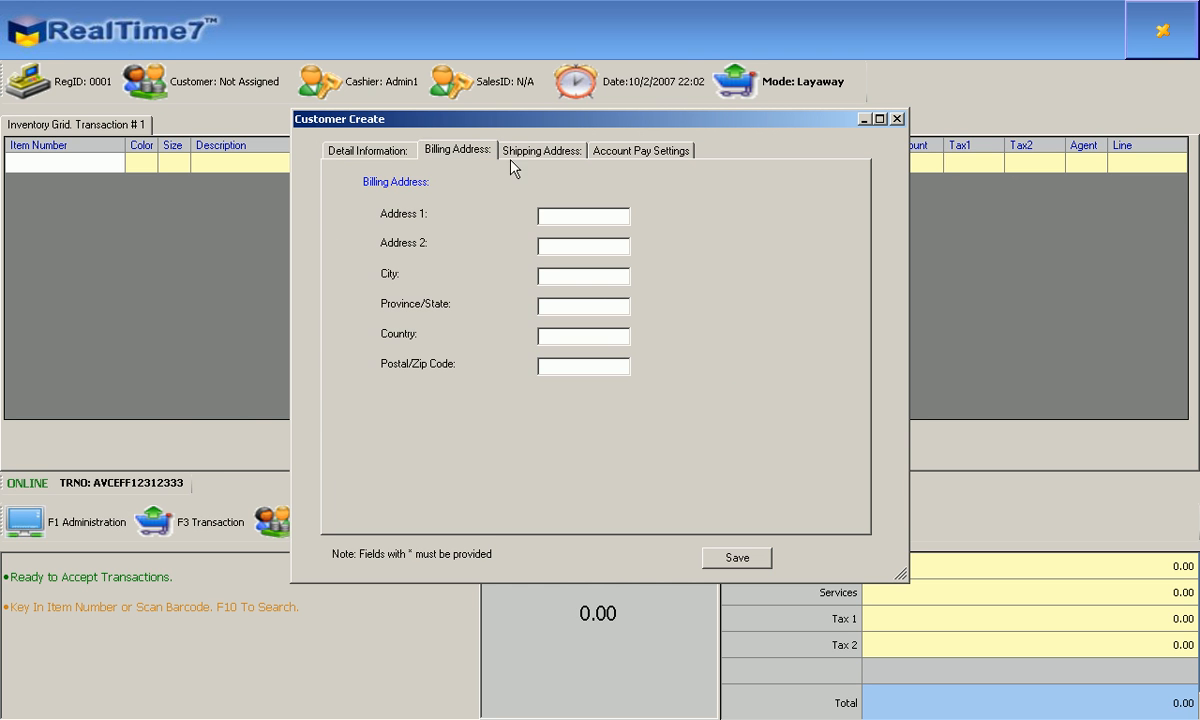
Enable A/R for the customer with a 1000 purchase limit and USD billing currency.
left_click(547, 155)
left_click(630, 153)
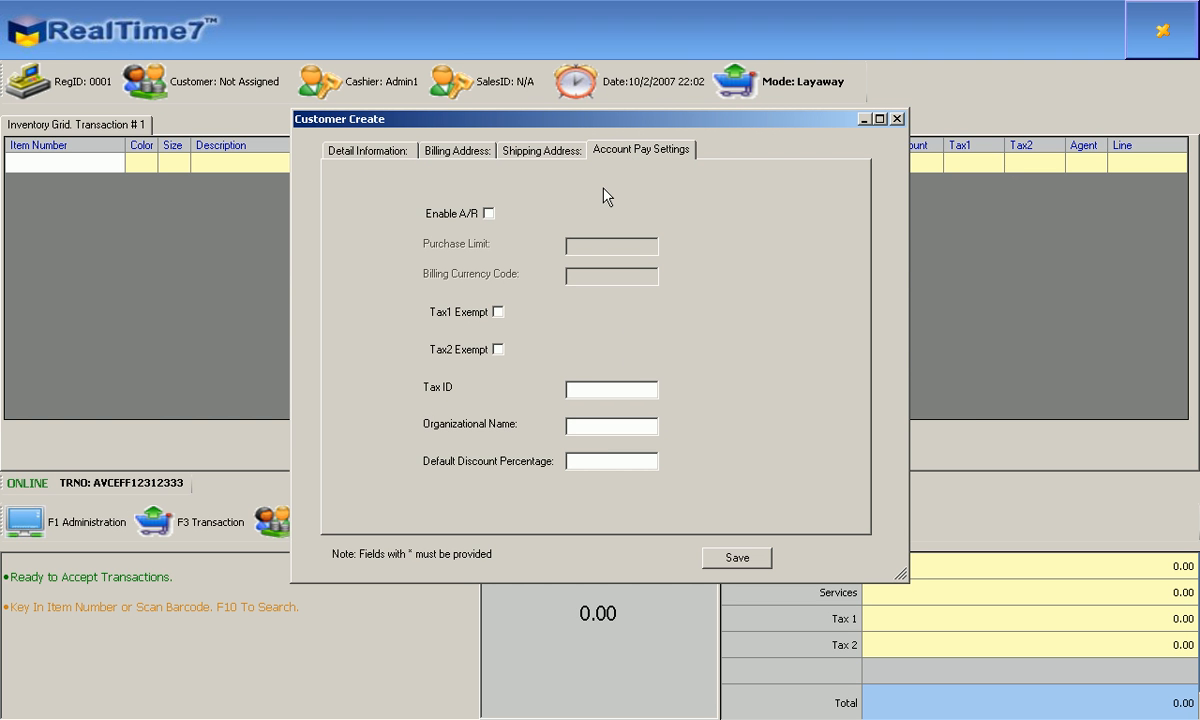
left_click(488, 214)
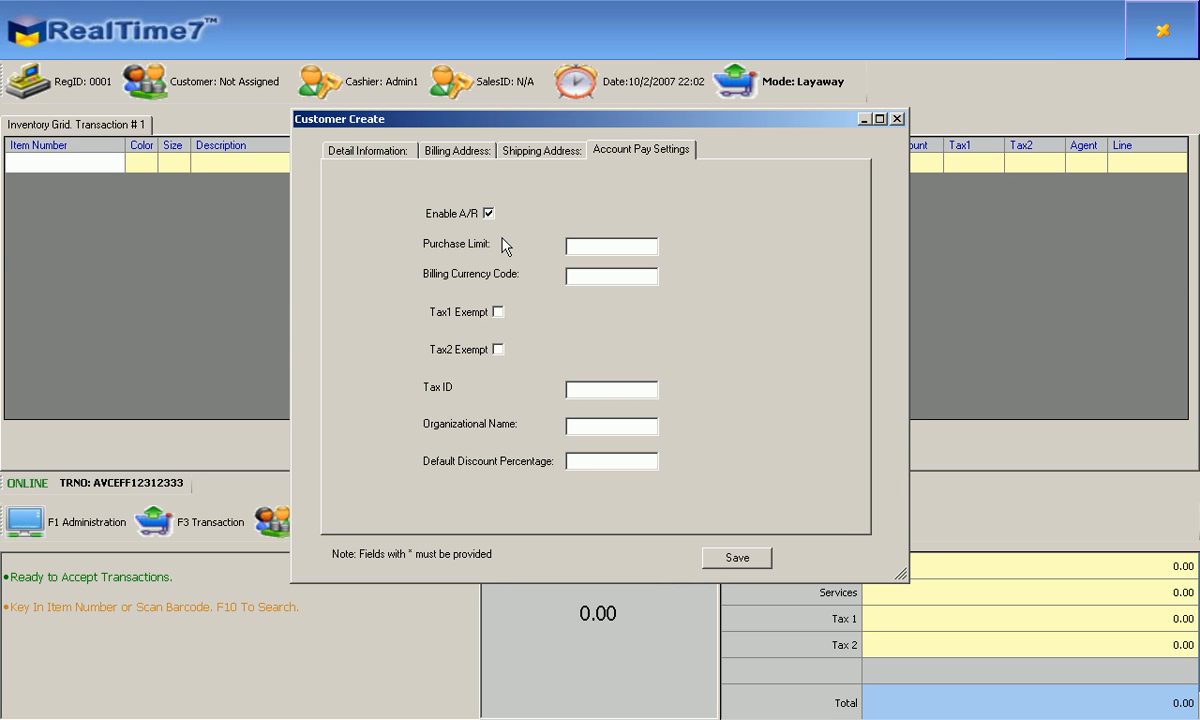
left_click(588, 249)
type("1000")
key("Tab")
type("USD")
Save the new customer and add the Sunny Scarecrow Doll found by searching '001'.
left_click(739, 562)
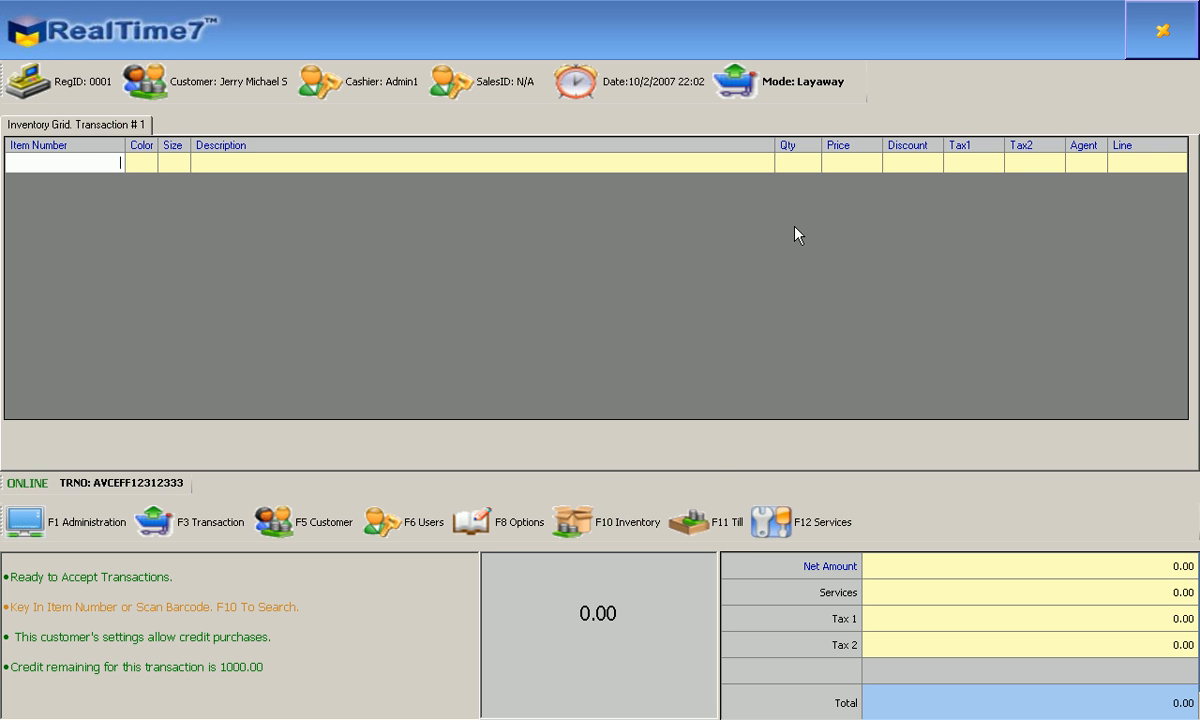
left_click(620, 524)
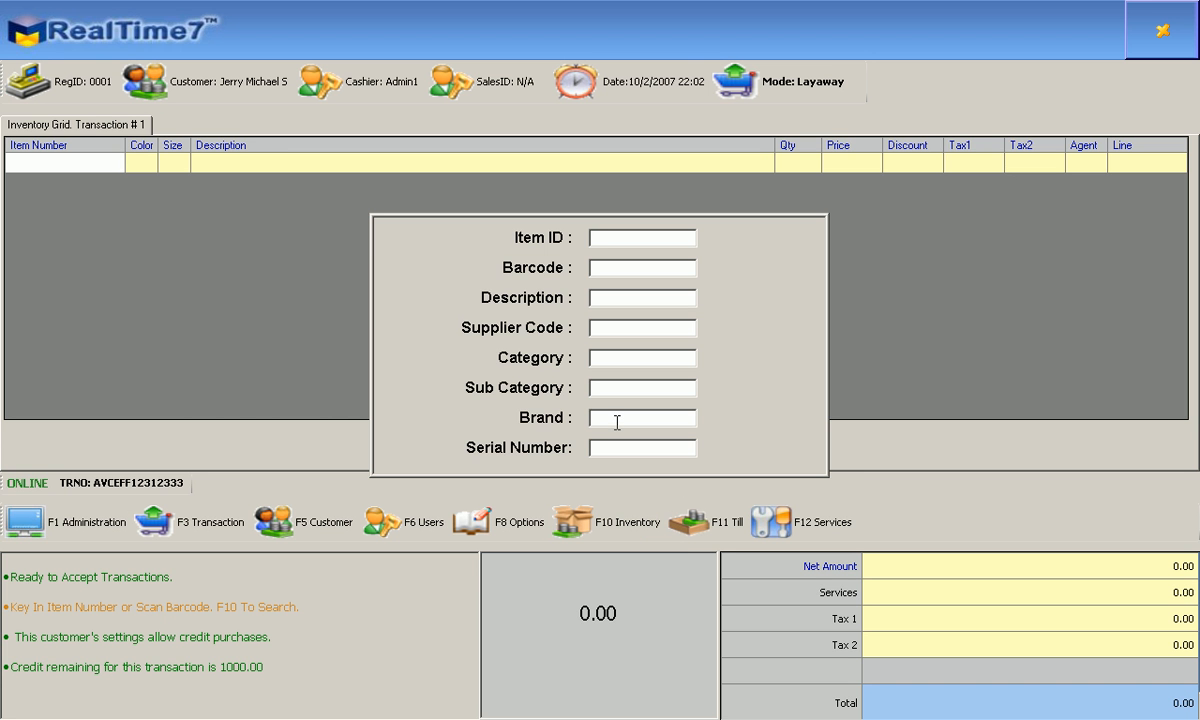
type("001")
key("Return")
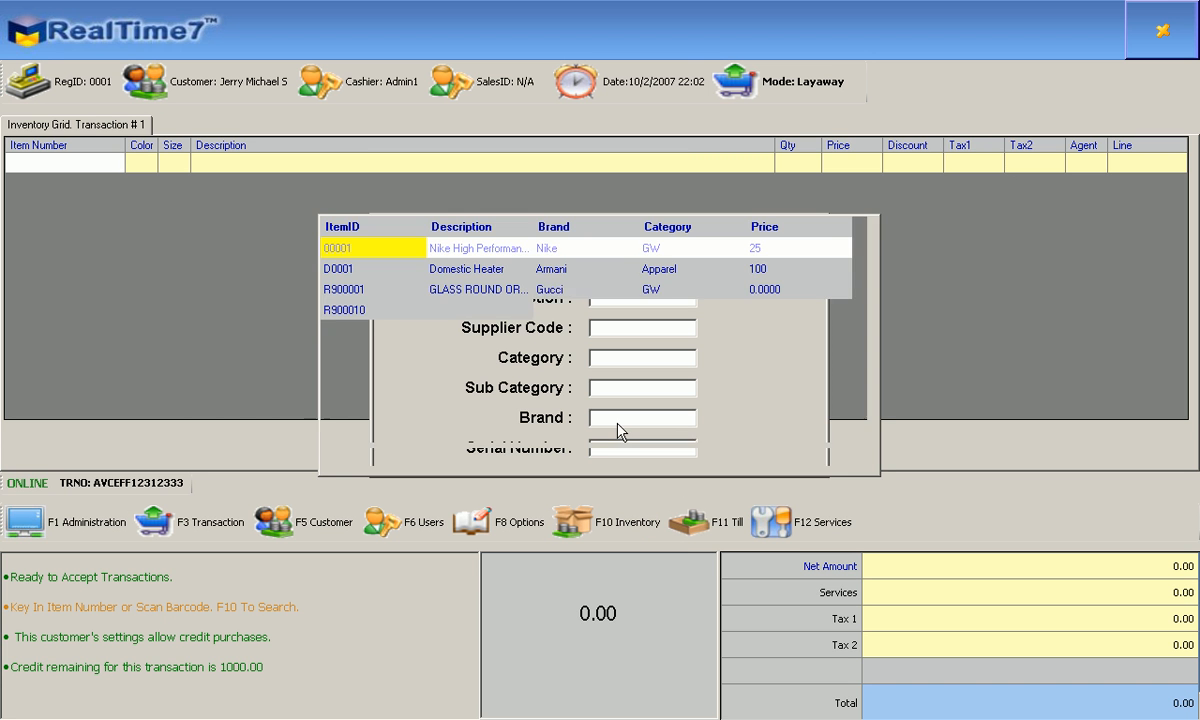
key("Down")
key("Down")
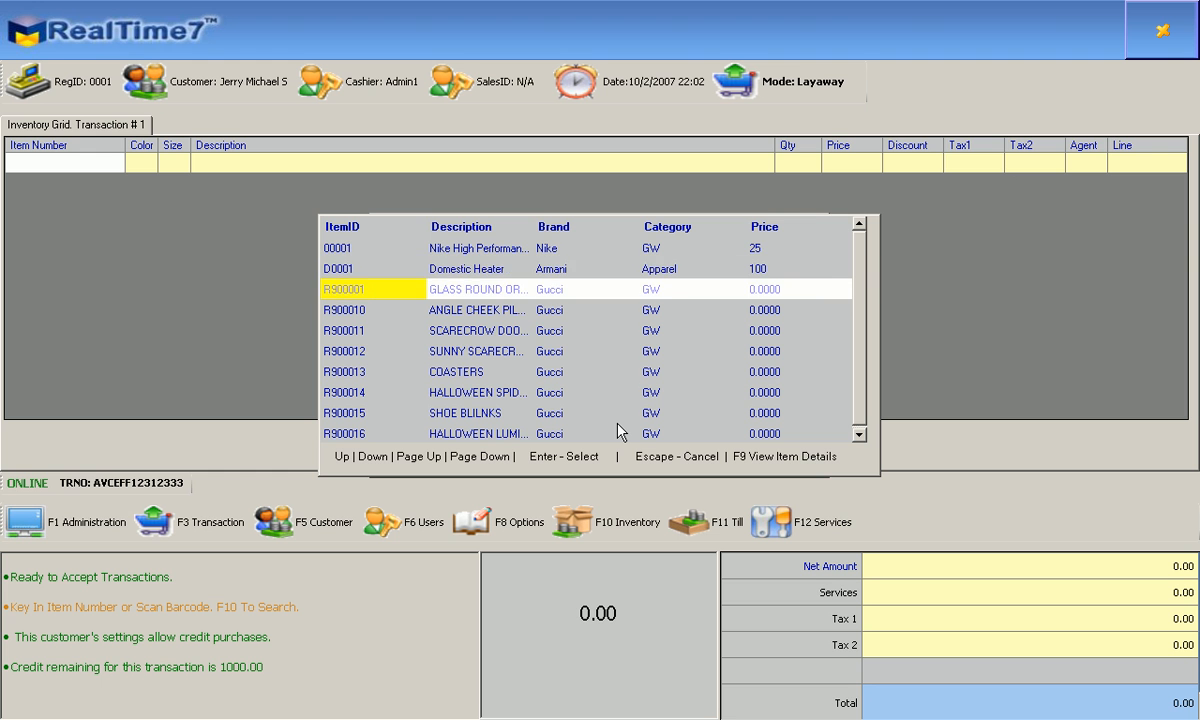
key("Up")
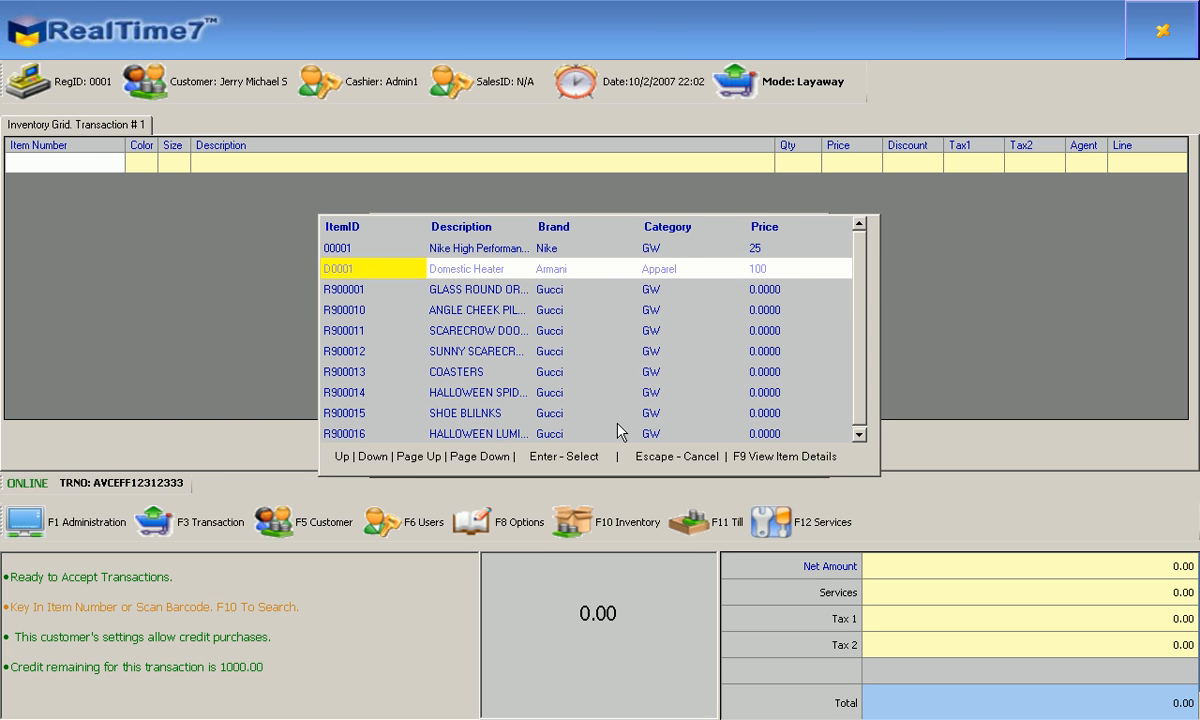
key("Up")
key("Down")
key("Down")
key("Down")
key("Down")
key("Down")
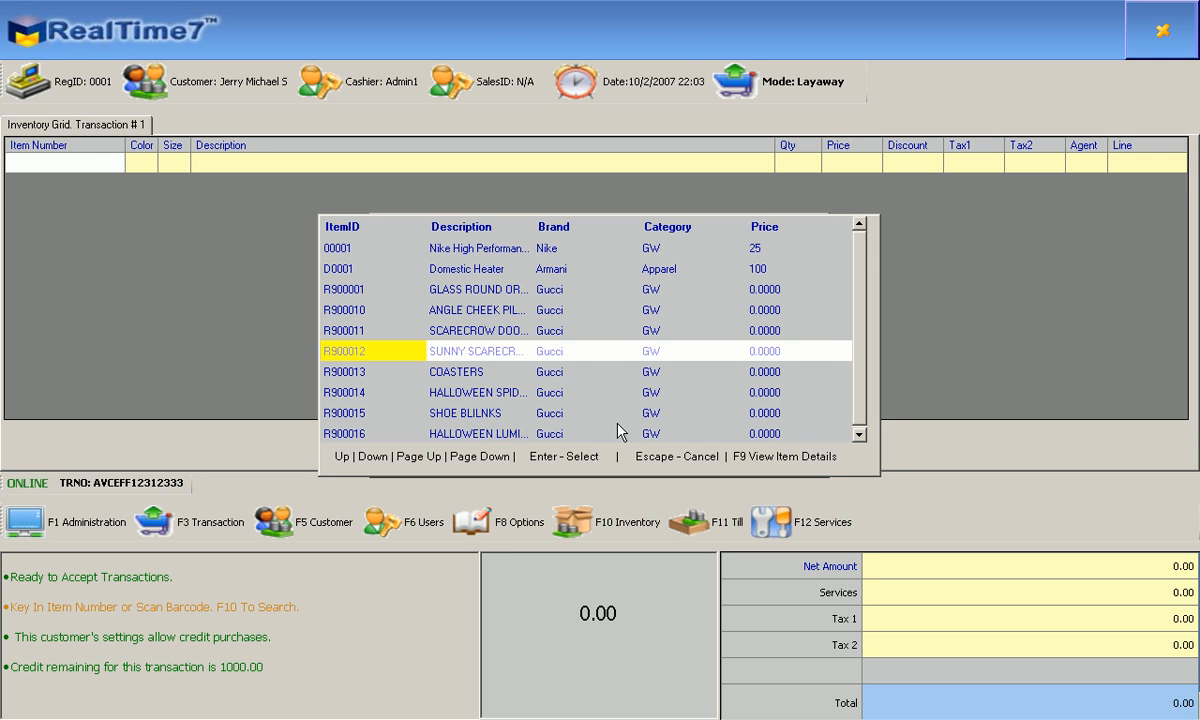
key("Return")
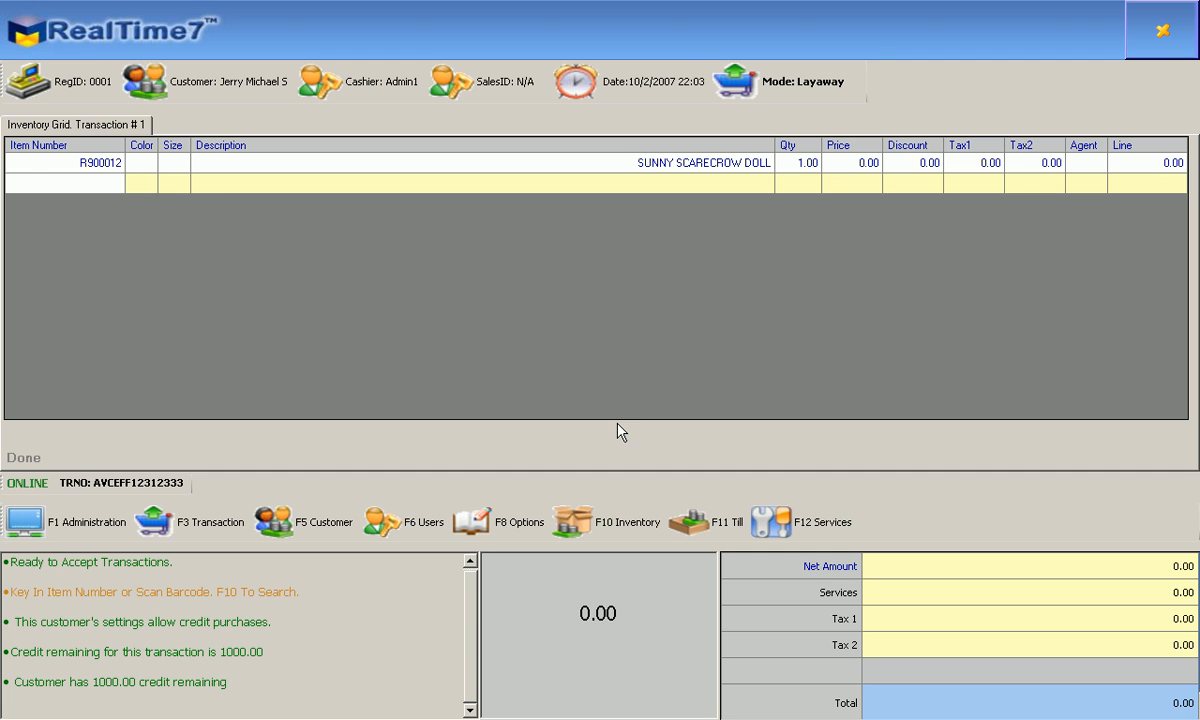
Add item 12345 Guess Classic Bell Bottom Jeans in Black, Extra Large, and bring up payment.
type("12345")
key("Return")
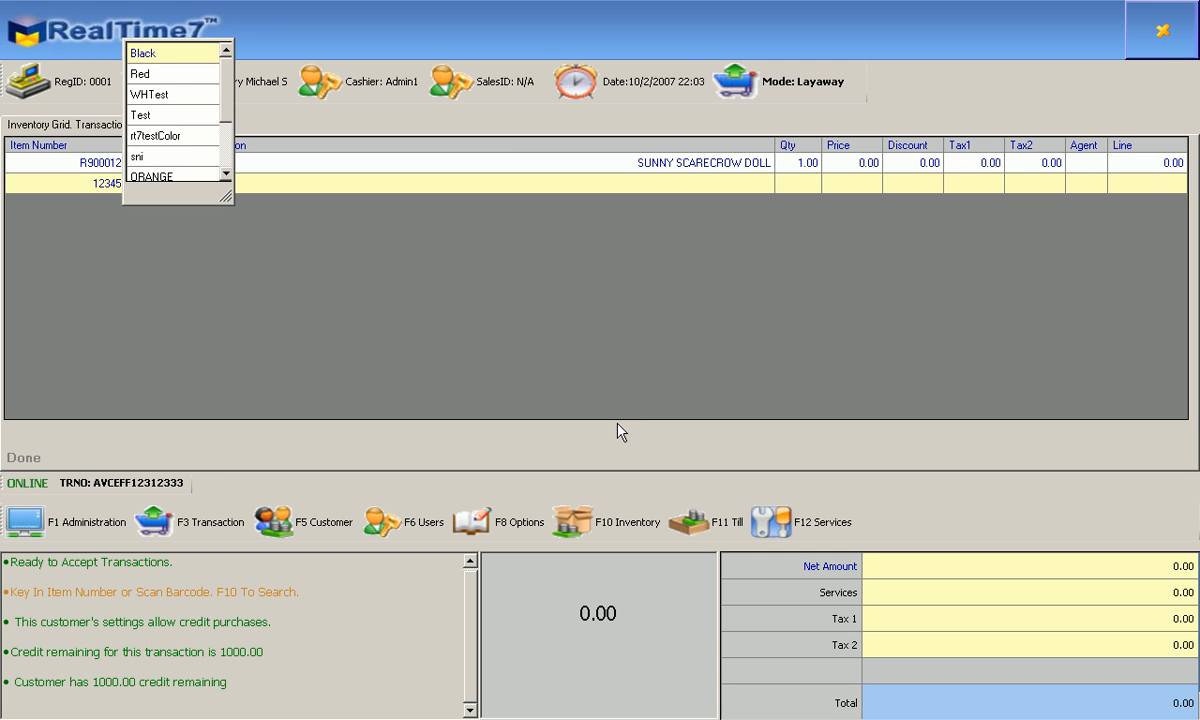
key("Return")
key("Down")
key("Down")
key("Down")
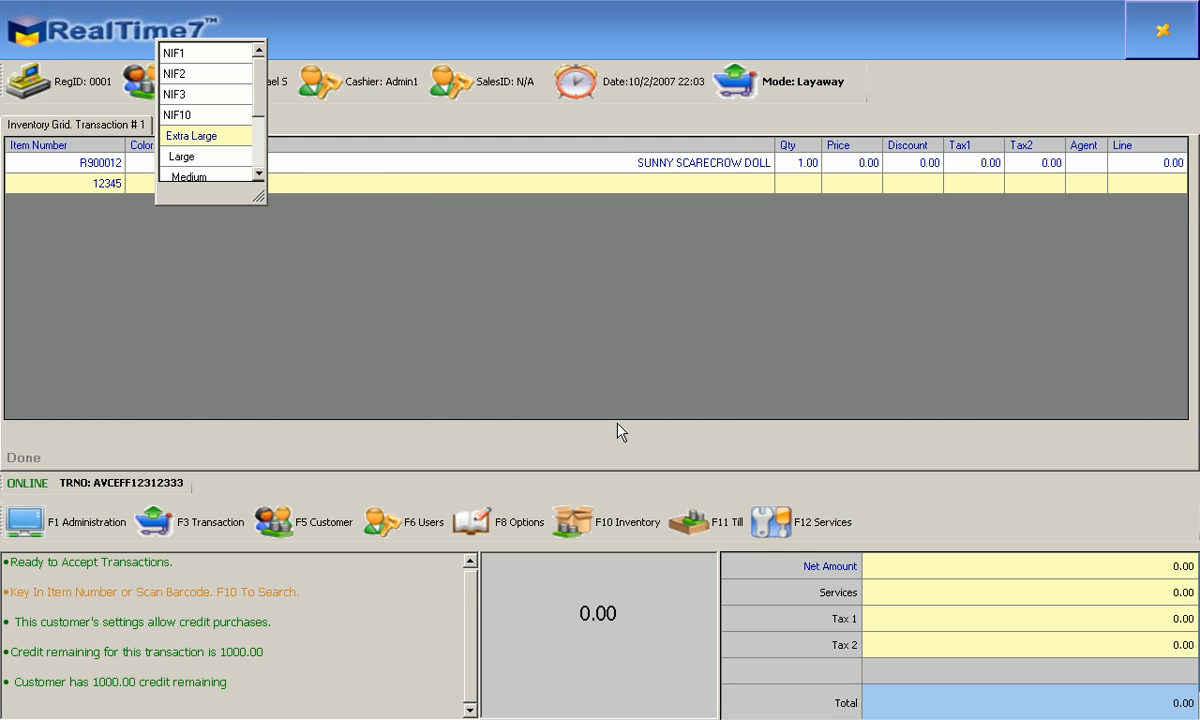
key("Return")
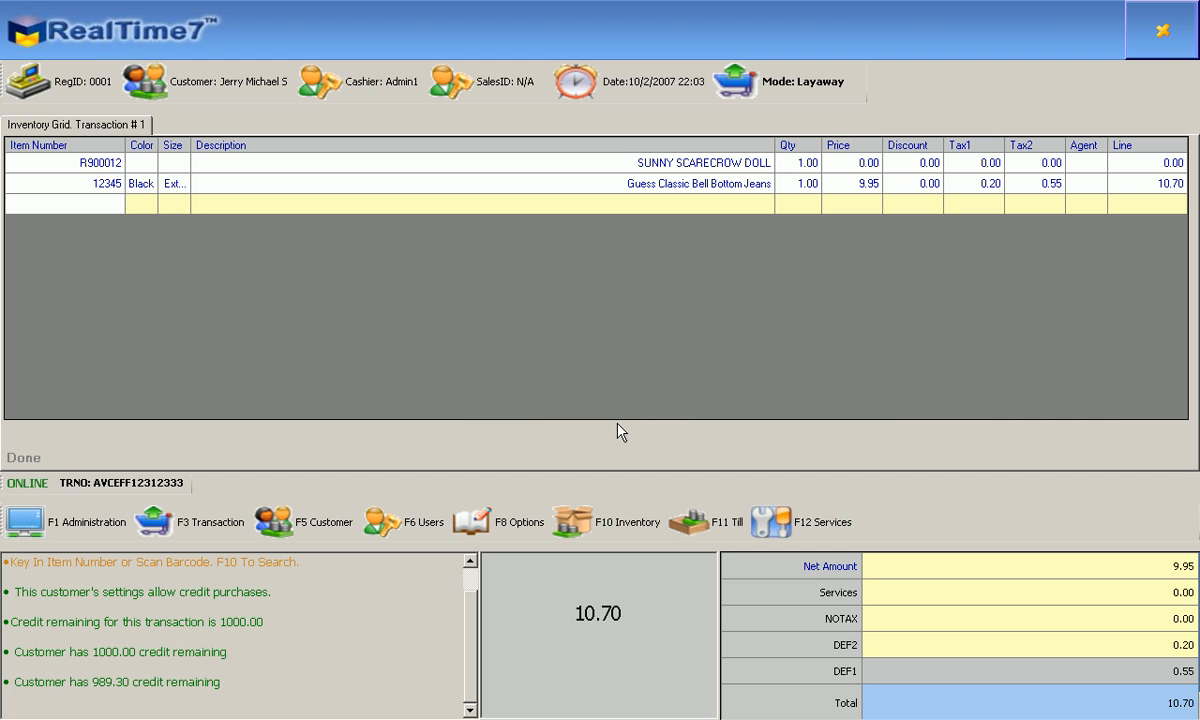
key("Return")
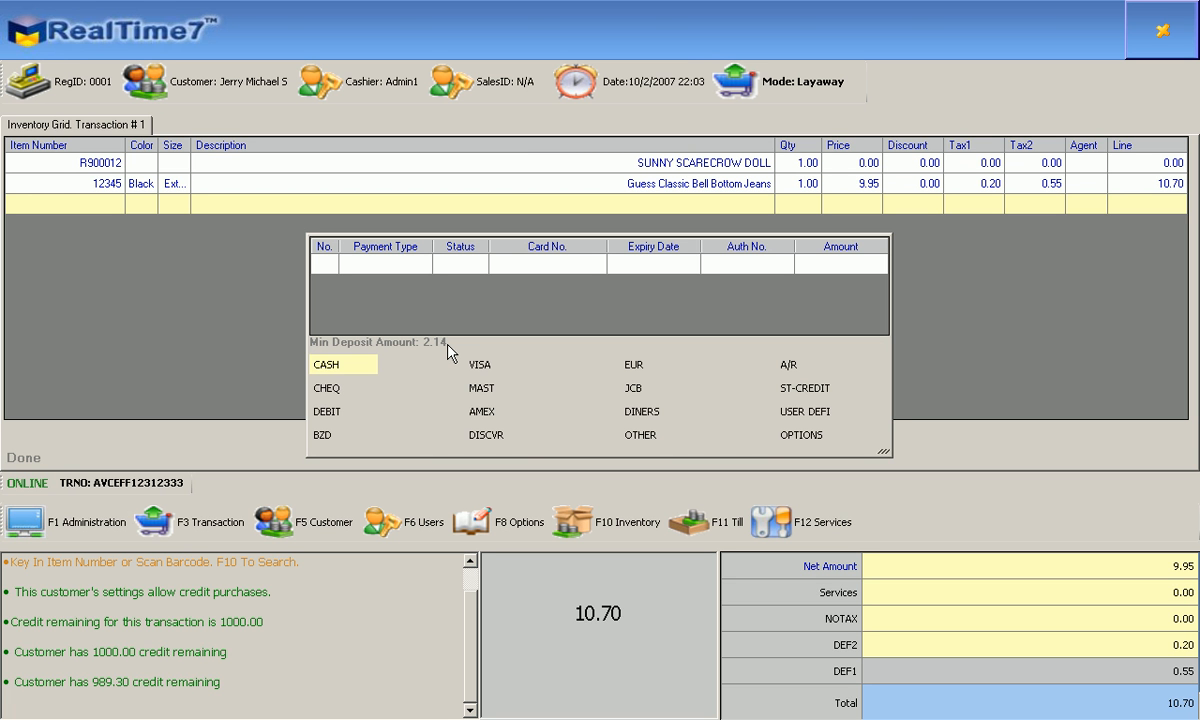
Take an 8.00 cash deposit on the 10.70 layaway and complete the transaction.
key("Down")
key("Right")
key("Up")
key("Left")
key("Return")
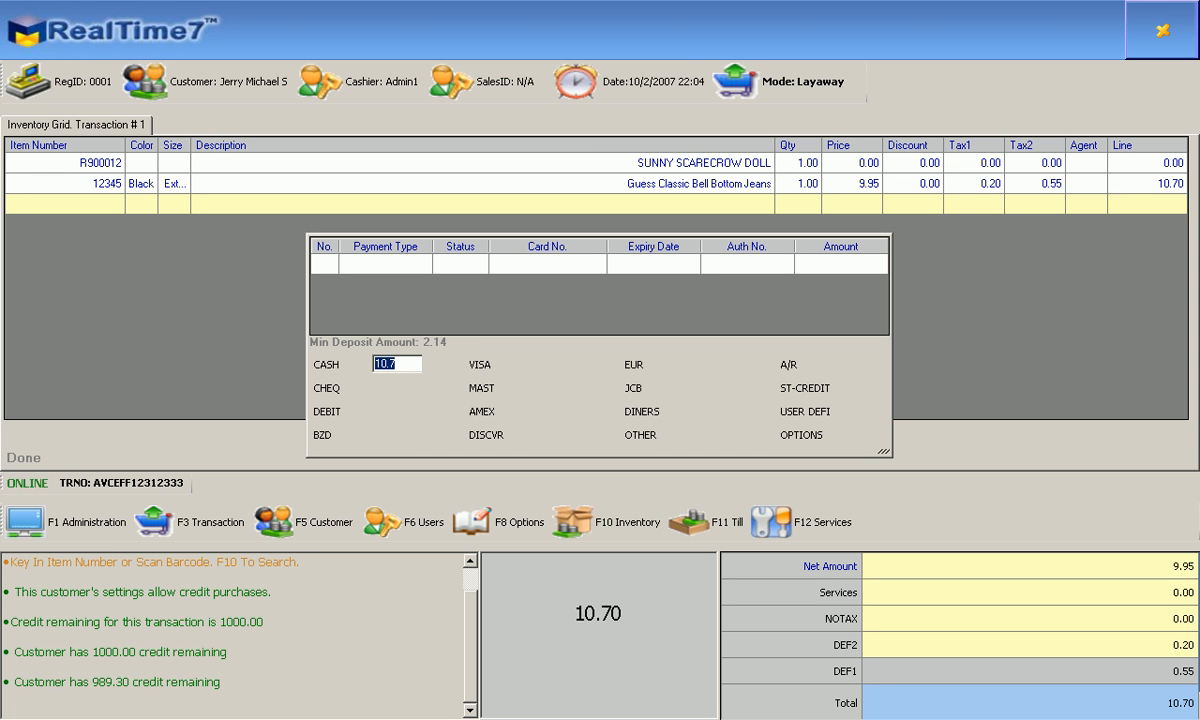
type("8.00")
key("Return")
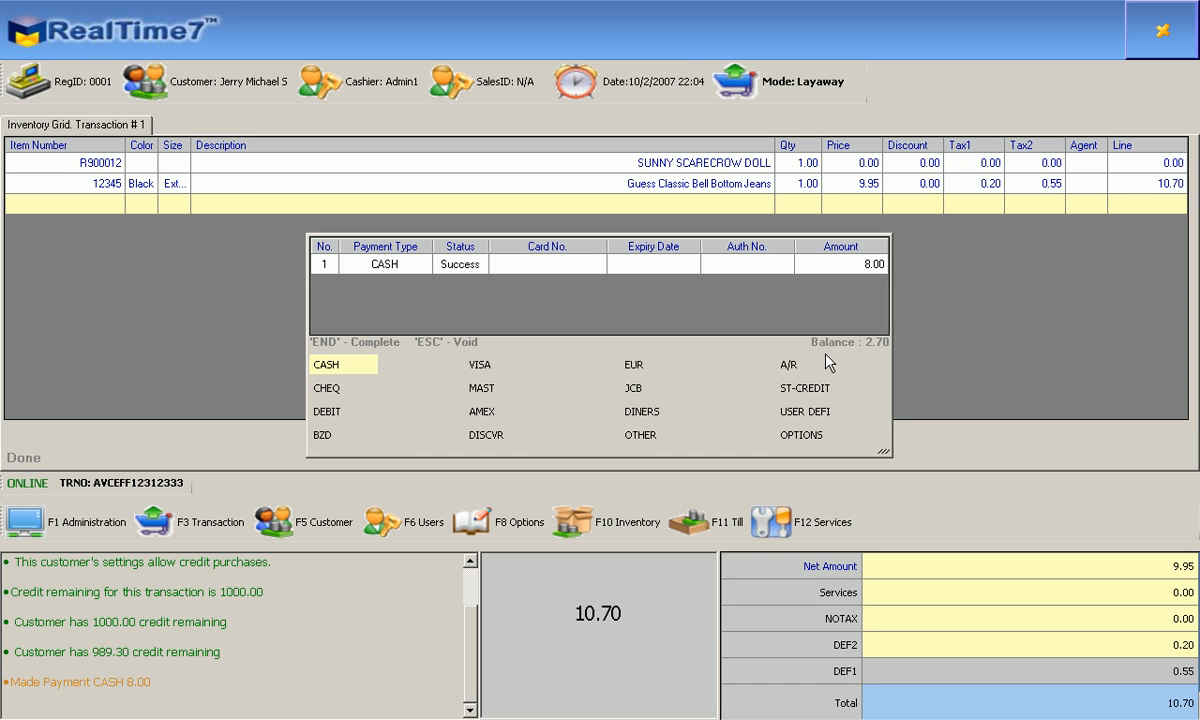
key("End")
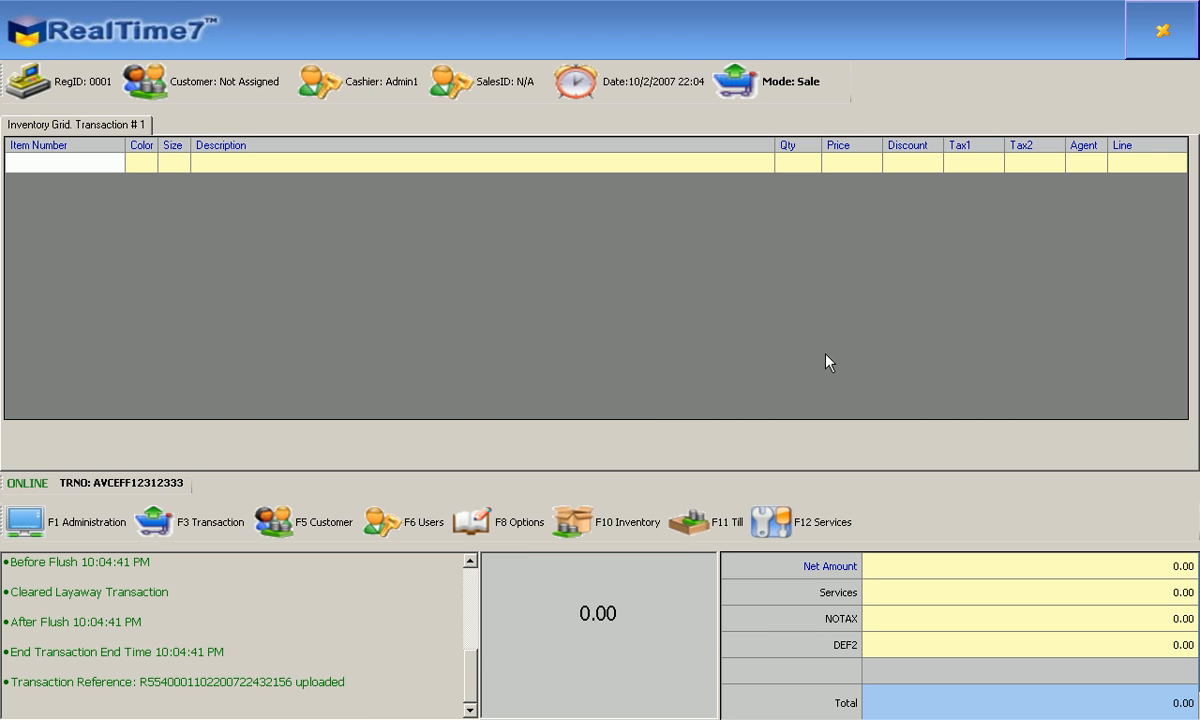
Switch the transaction mode to Layaway Payment to open the transaction search.
key("F3")
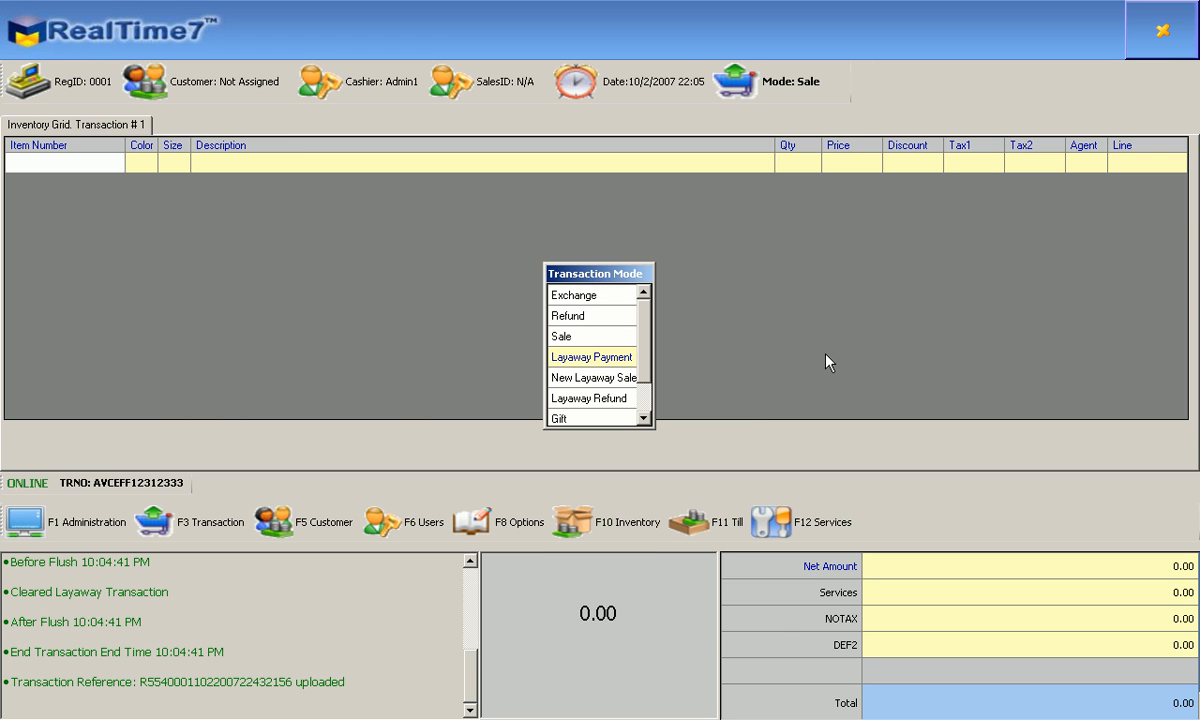
key("Return")
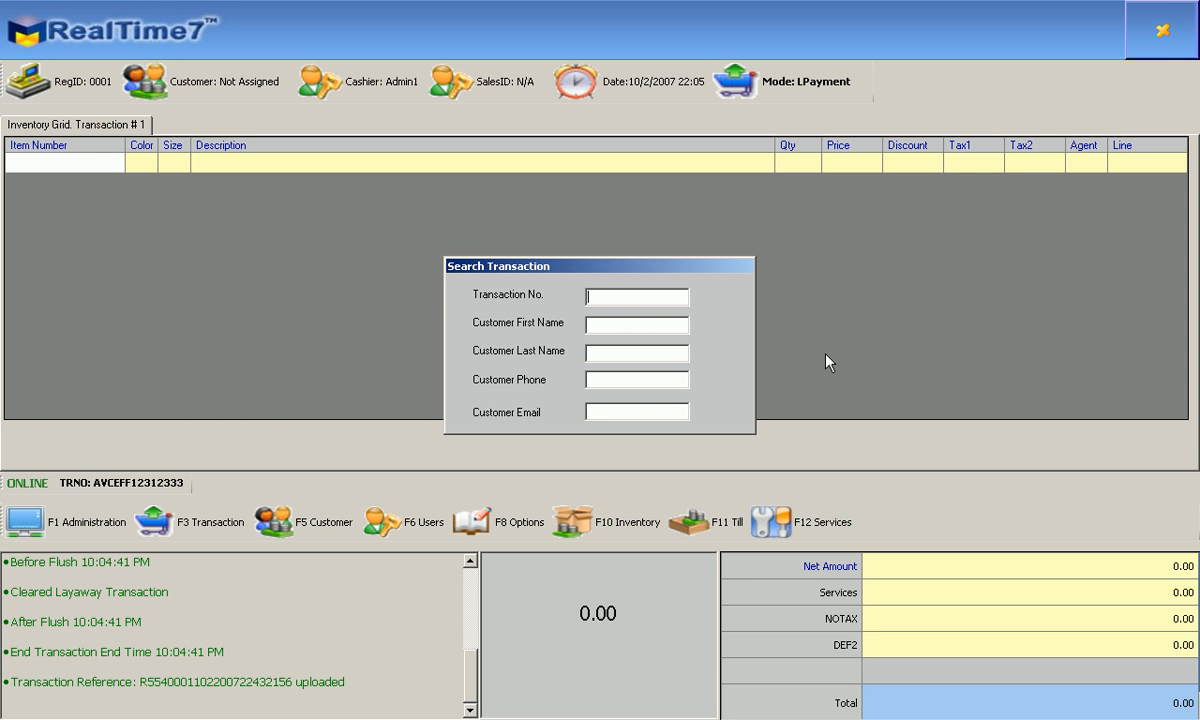
Search layaway orders by the customer's first name to find the order owing 2.7.
key("Tab")
type("jerry")
key("Return")
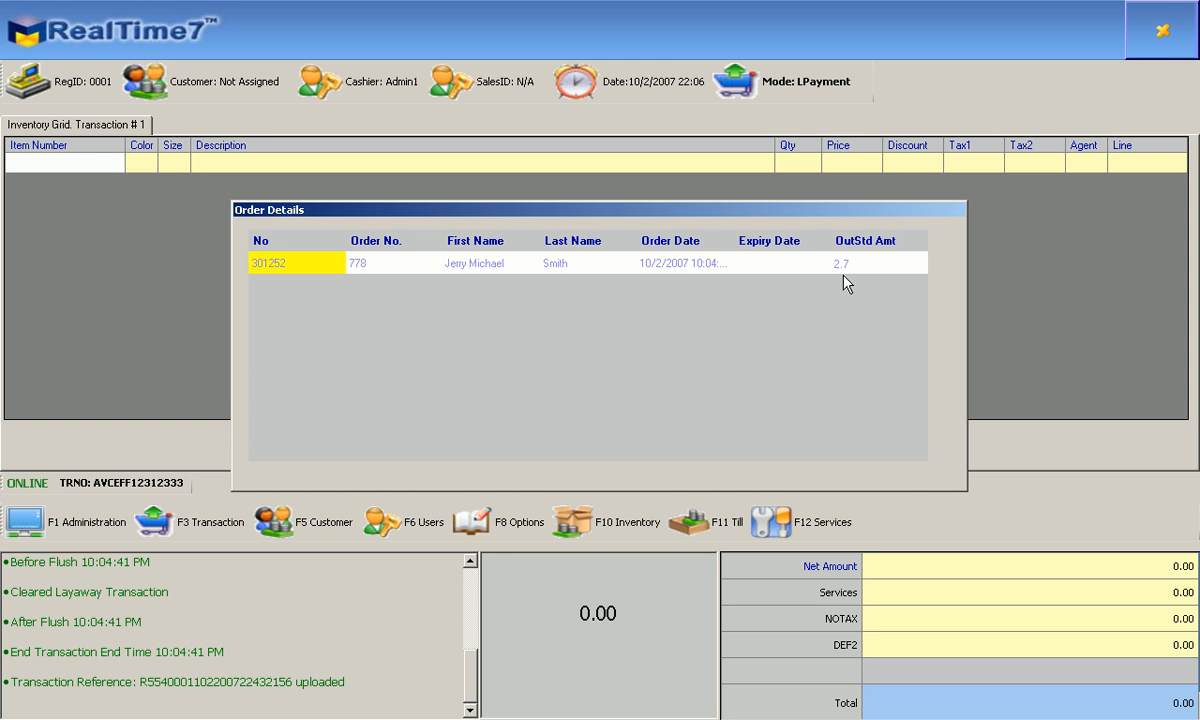
Load the found layaway order and open its payment entry with F8.
key("Return")
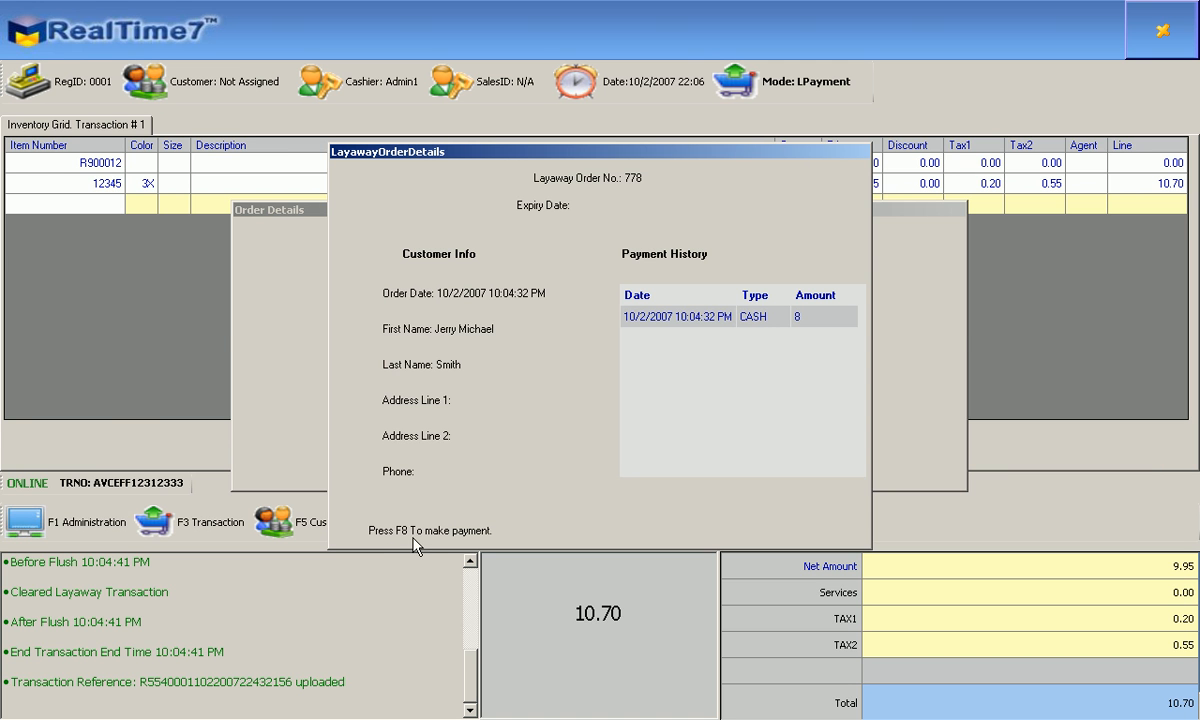
key("F8")
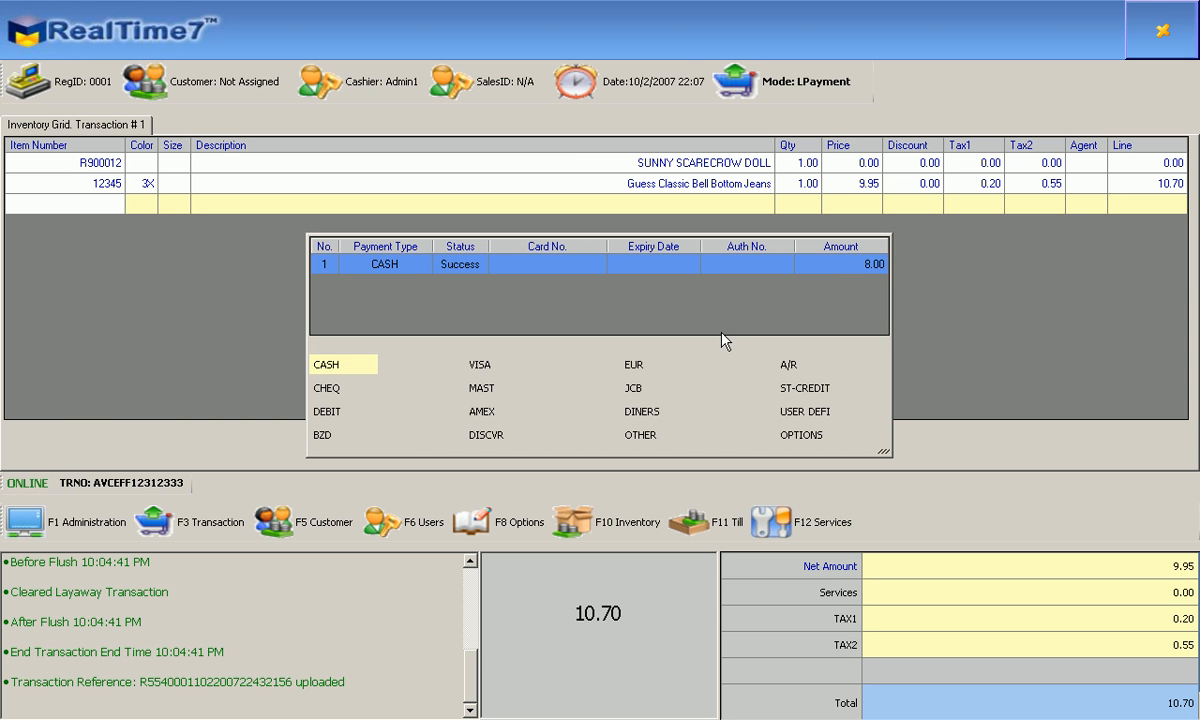
Record a 2.70 debit payment, complete the layaway so the transaction uploads, then exit RealTime7.
key("Down")
key("Down")
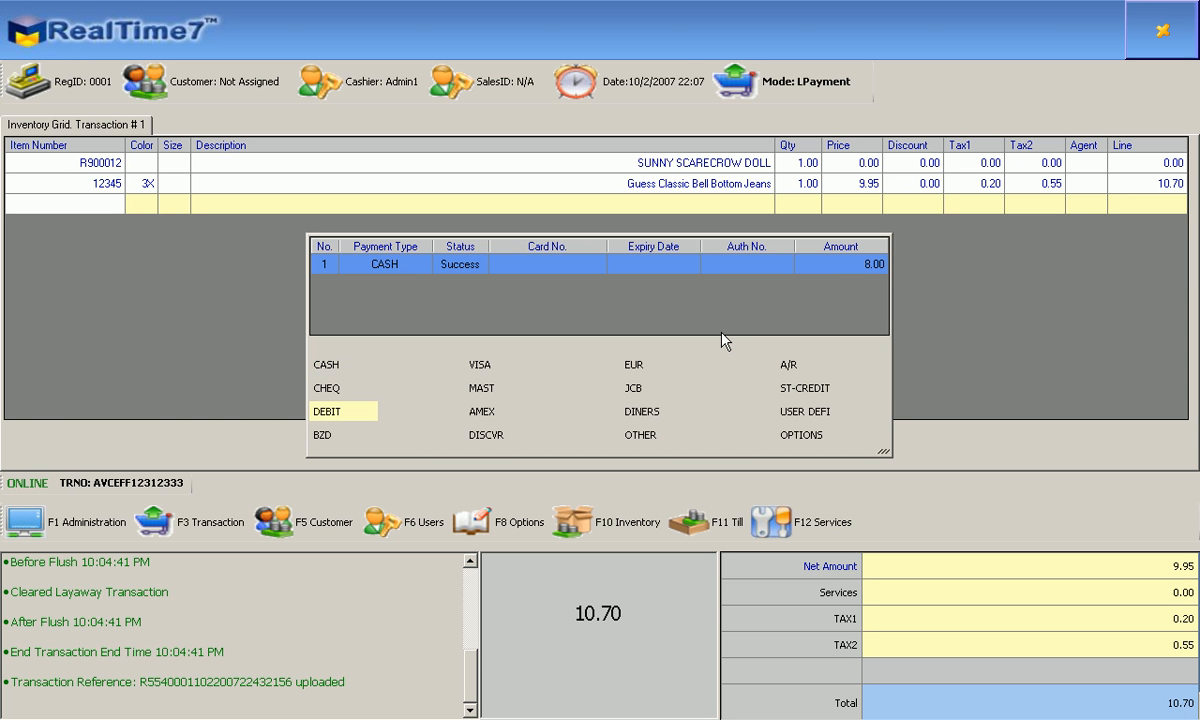
key("Return")
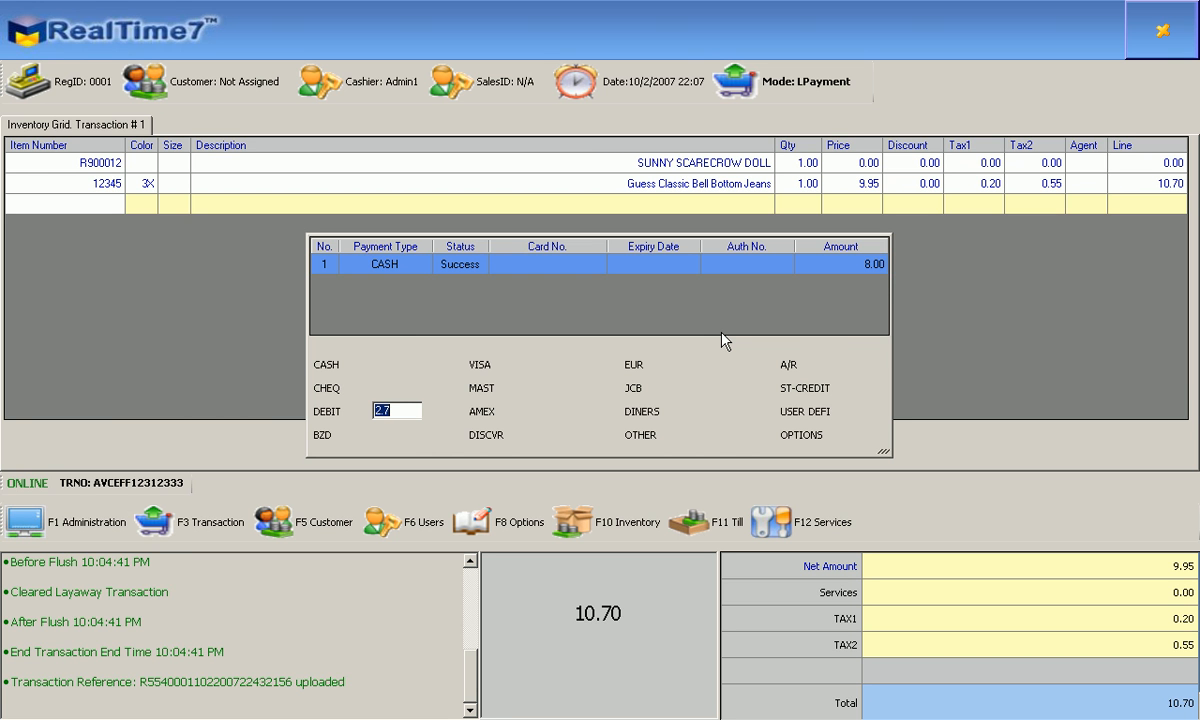
key("Return")
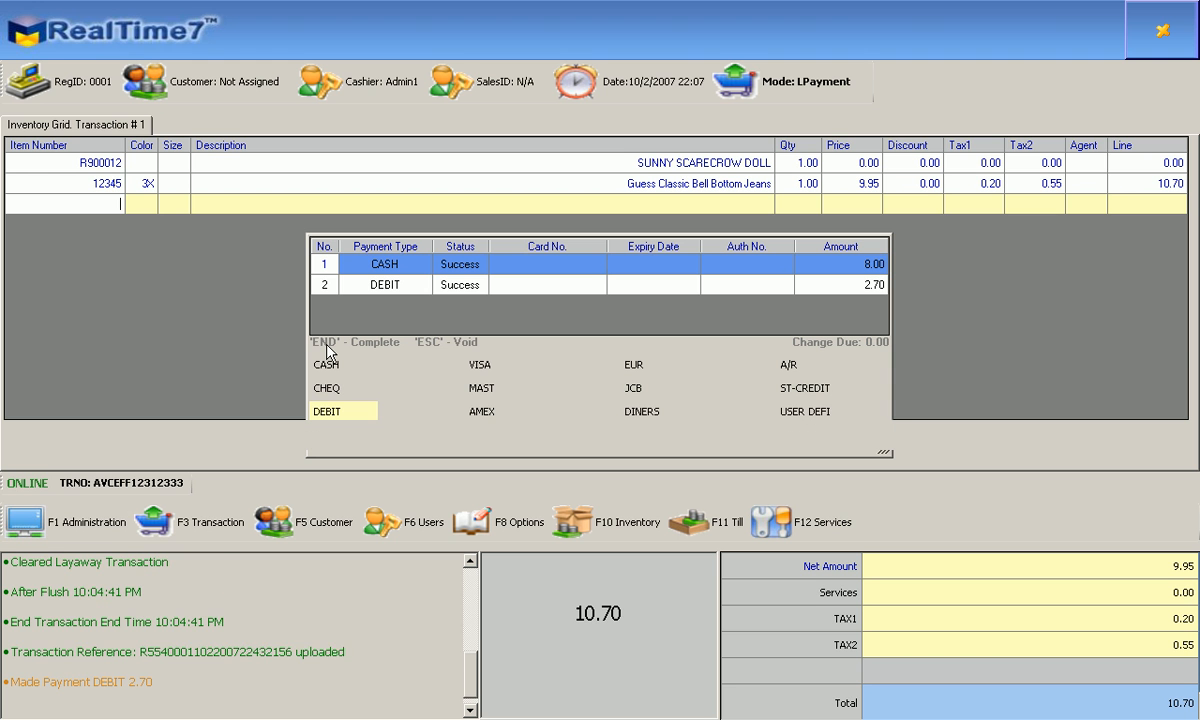
key("End")
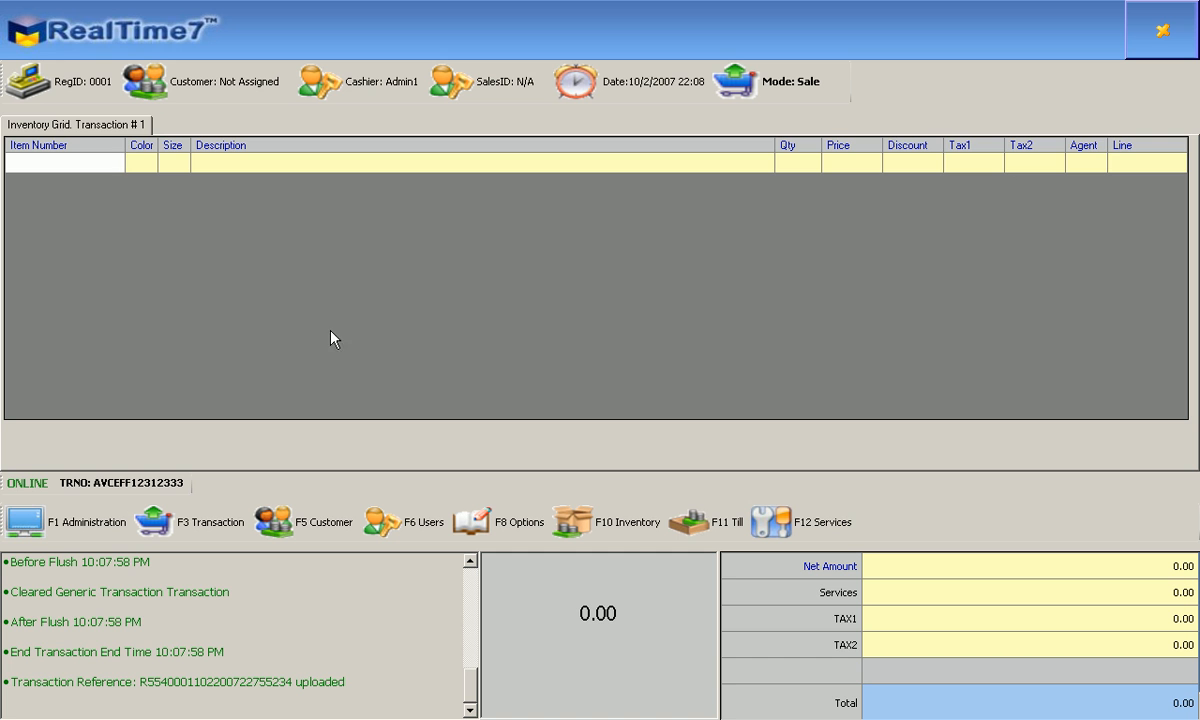
left_click(1175, 26)
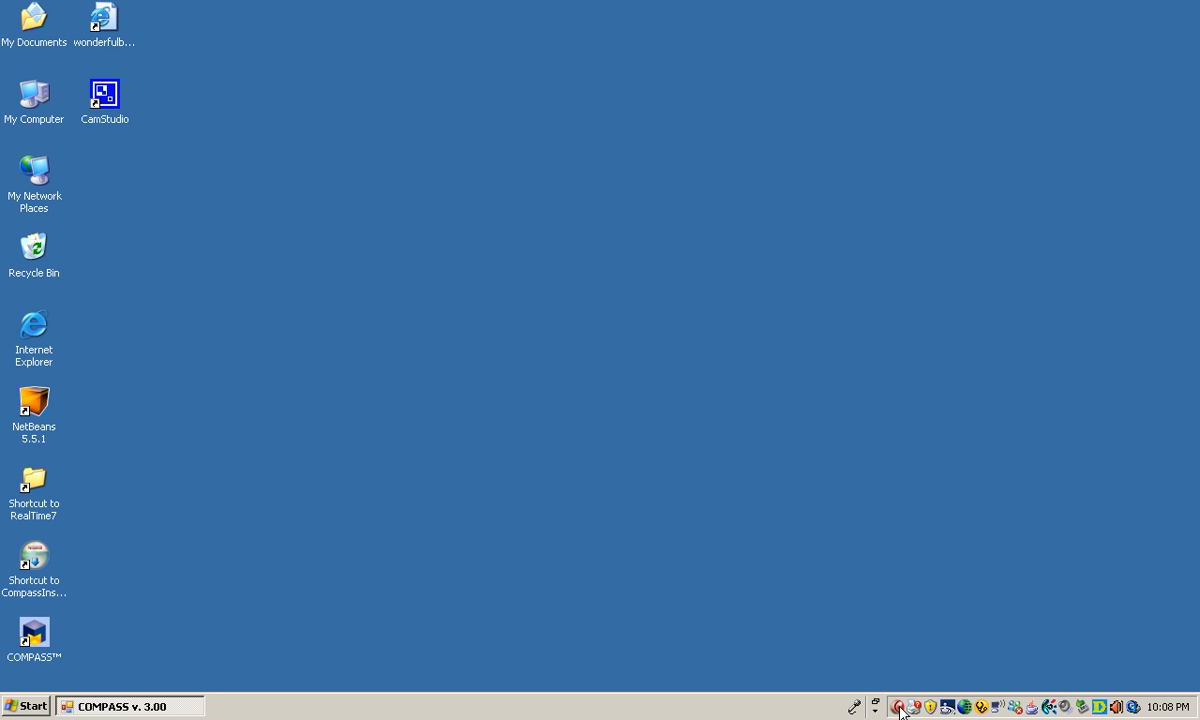